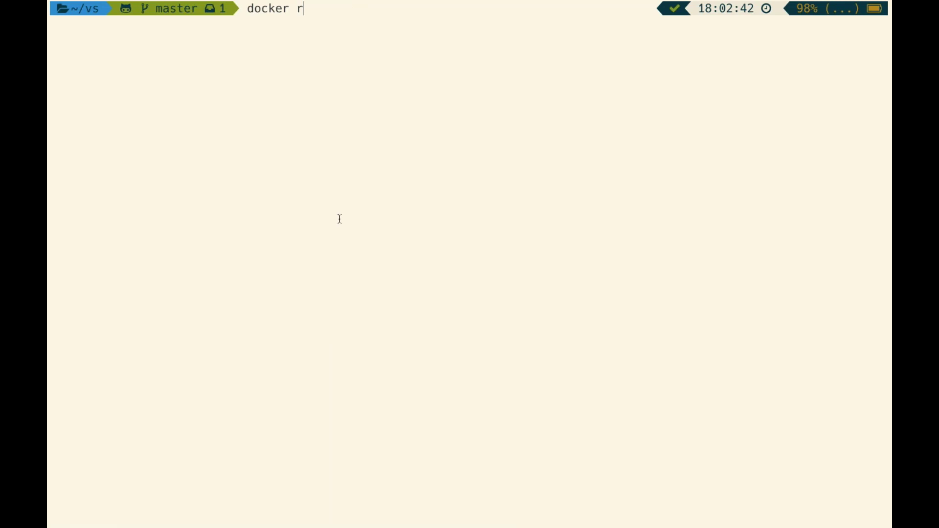
Run the vlingo/vlingo-schemata Docker image with port mapping 9019:9019 and environment variable VLINGO_ENV=dev
key(BackSpace)
key(BackSpace)
text(ub)
key(BackSpace)
text(n -p9019:9019)
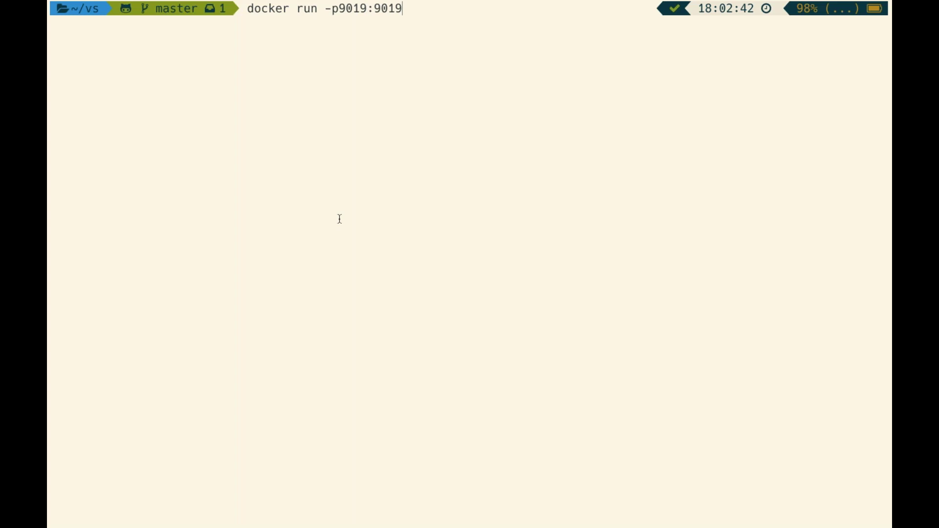
text( -eVLINGO_ENV)
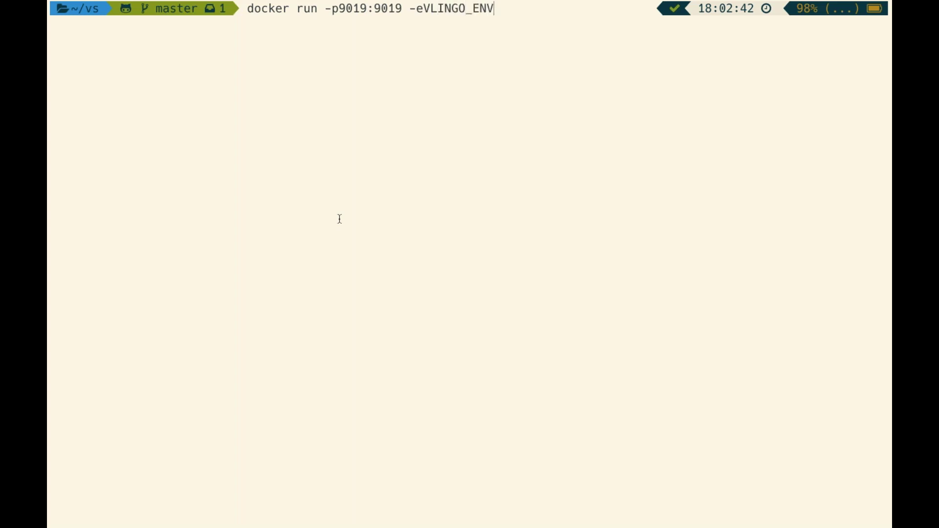
text(=dev)
text(vlig)
key(BackSpace)
key(BackSpace)
text(ingo/vlingo)
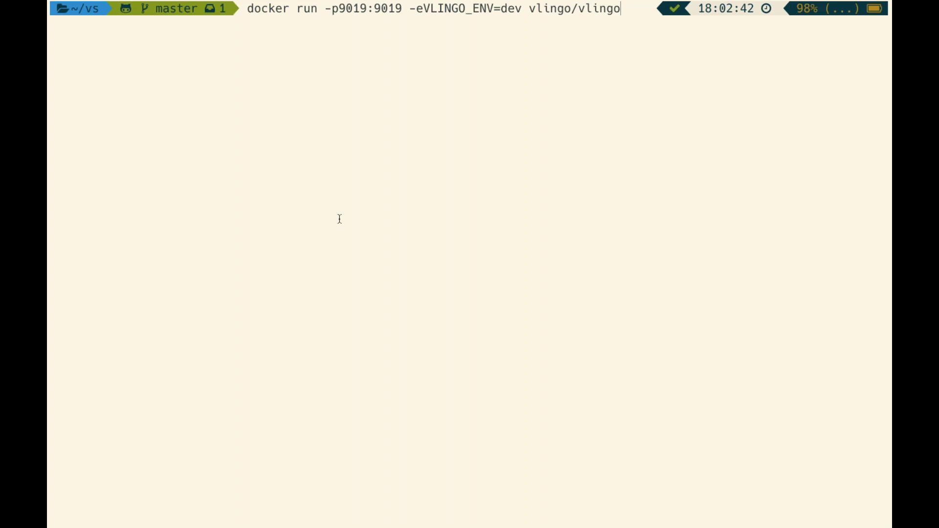
text(-schemata)
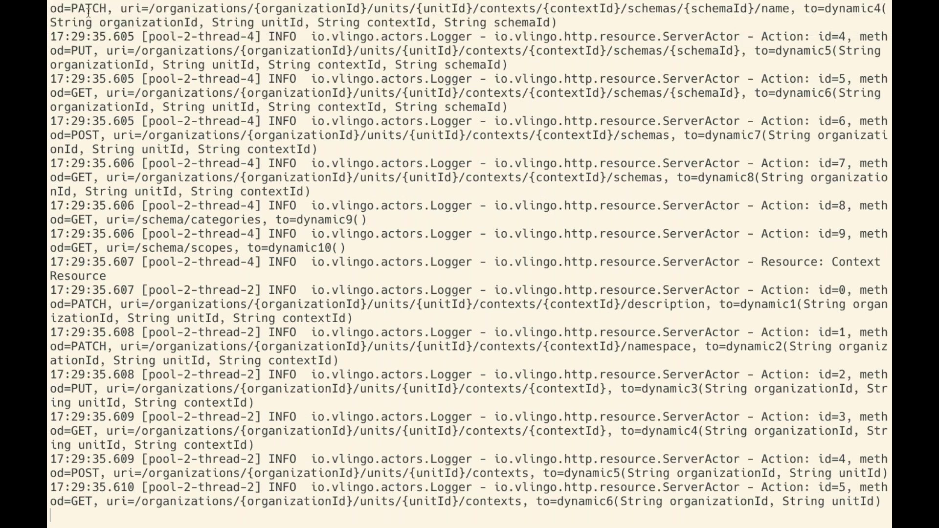
Switch to the Chrome browser and load localhost:9019 in a new tab
key(ctrl+Right)
key(ctrl+Right)
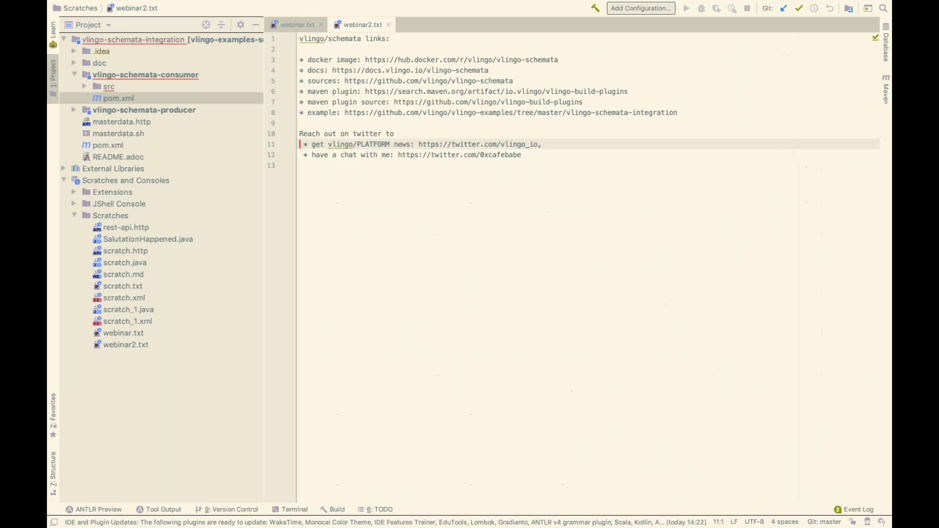
key(ctrl+Left)
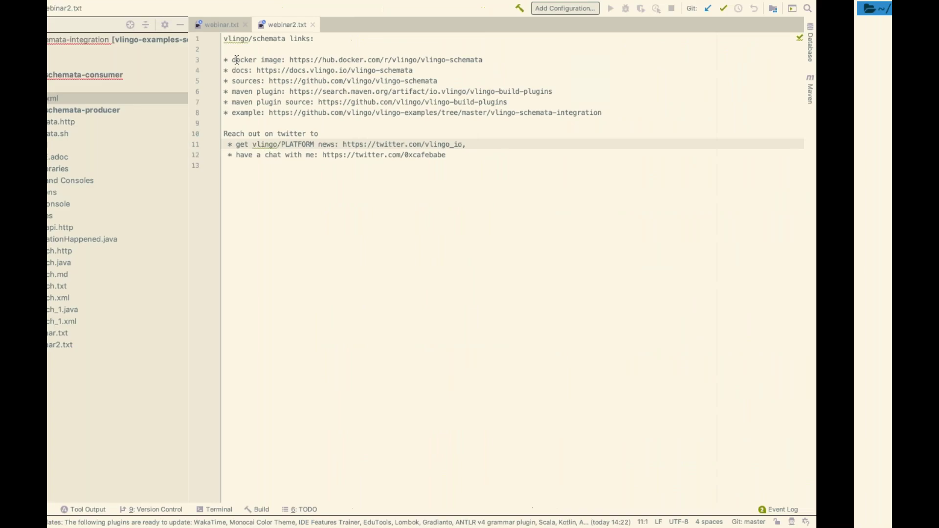
key(ctrl+Left)
key(ctrl+Left)
click(207, 15)
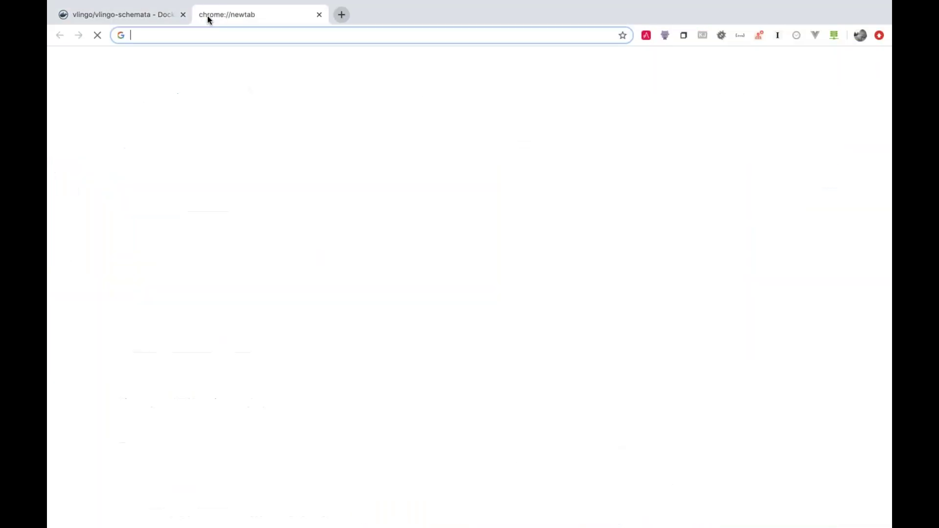
text(localhost:9019)
key(Return)
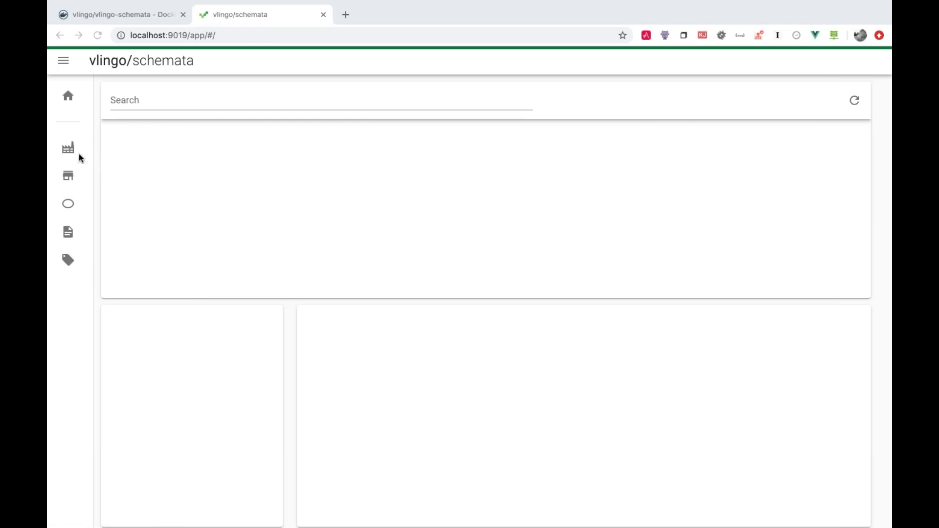
Create an organization named "ACME Inc" with "." as its description
mouse_move(71, 155)
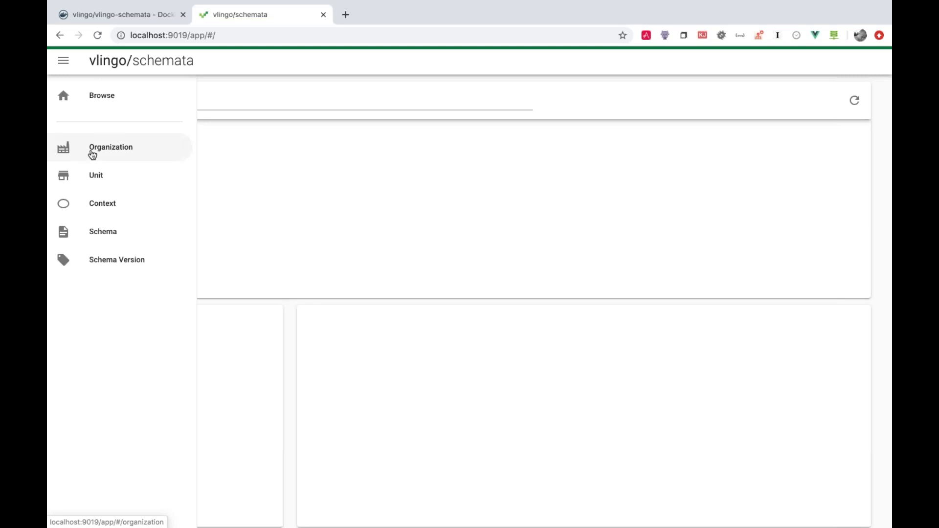
click(91, 154)
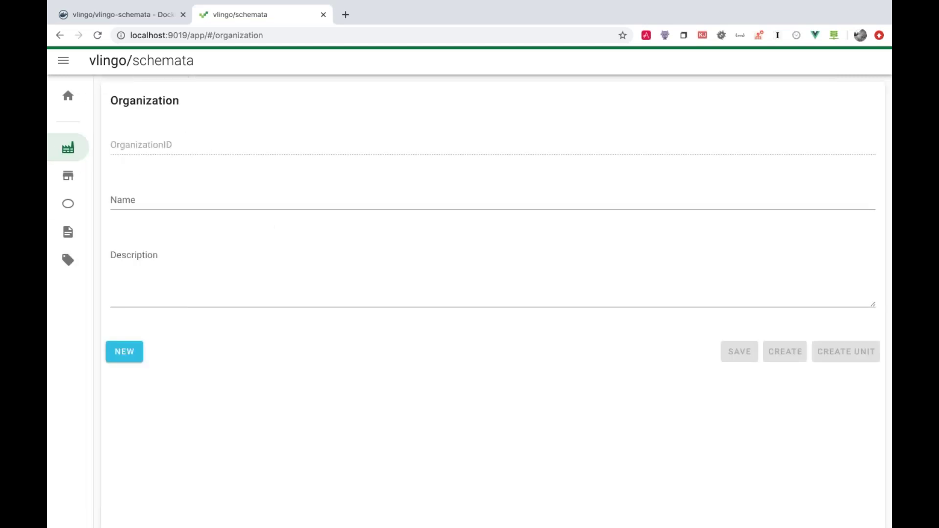
mouse_move(48, 186)
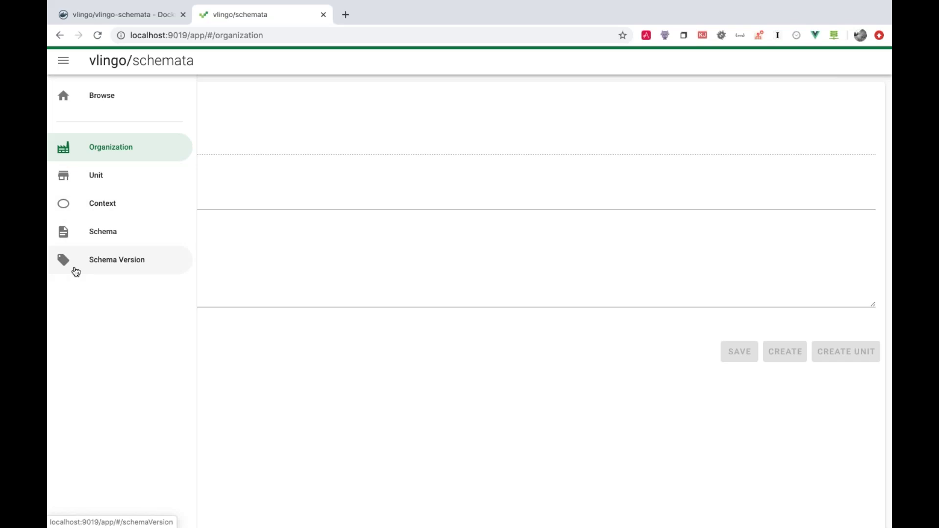
click(246, 200)
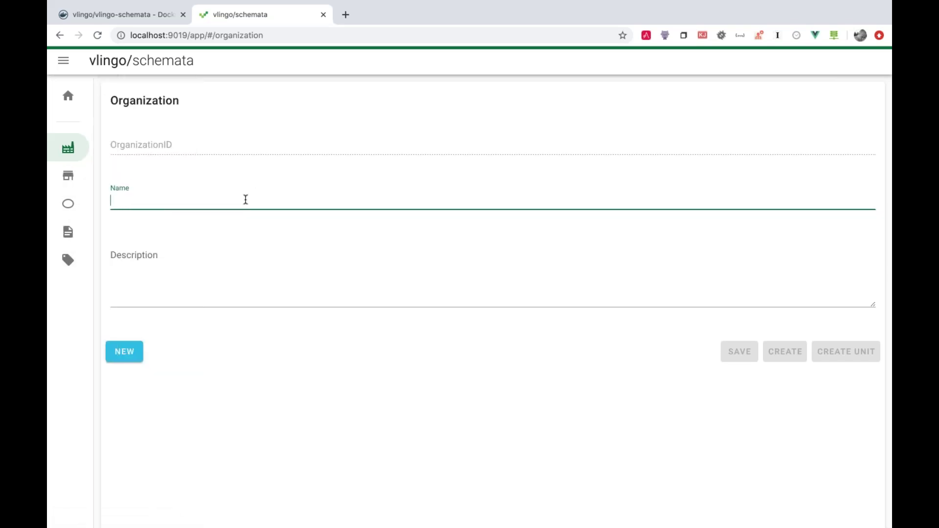
text(ACME Inc)
key(BackSpace)
key(BackSpace)
text(nc)
key(Tab)
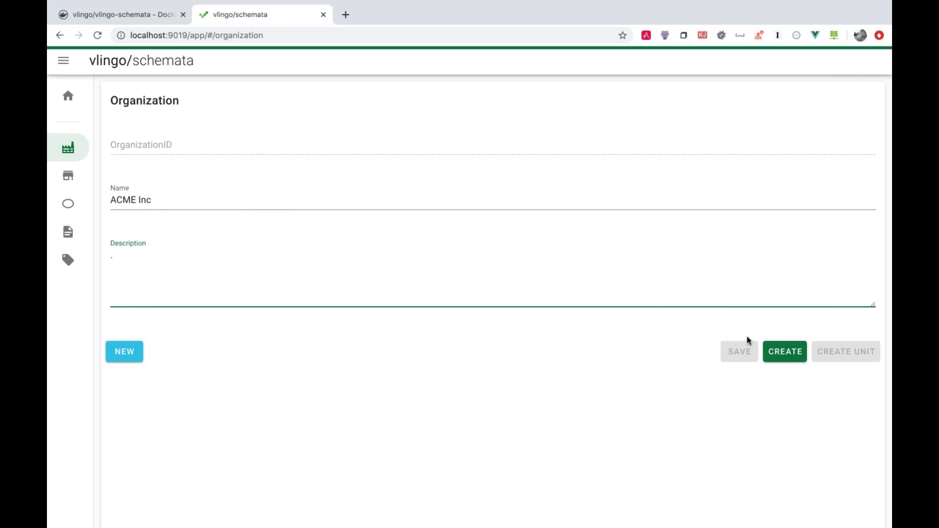
click(777, 353)
Create a unit named "myunit" under ACME Inc with "." as its description
click(855, 357)
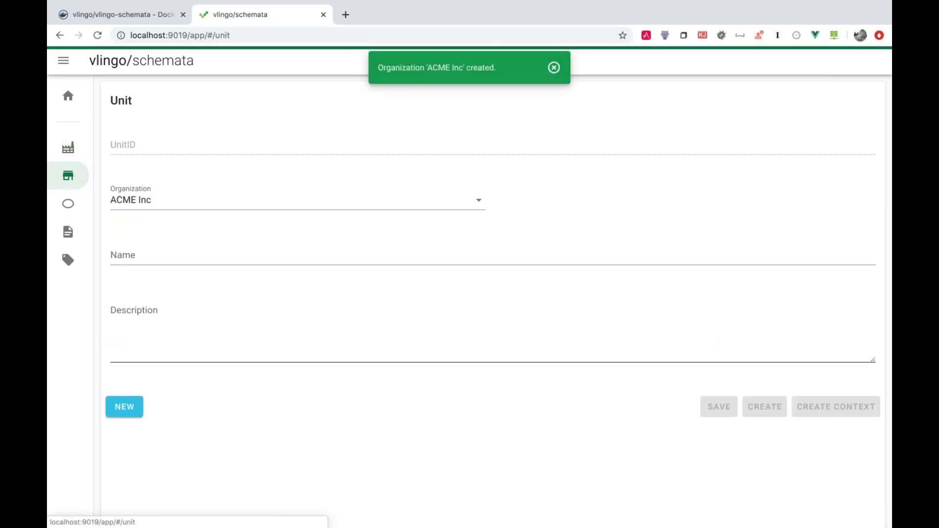
click(383, 259)
text(myunit)
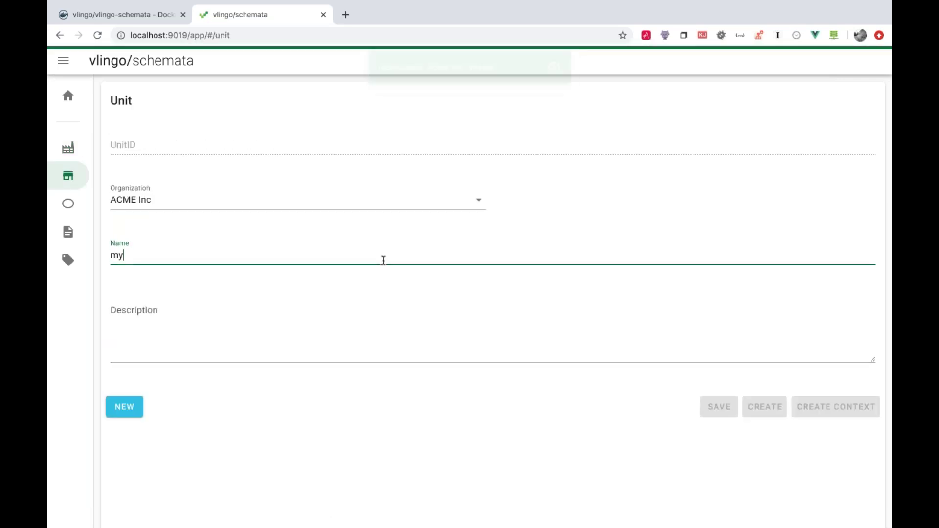
click(369, 314)
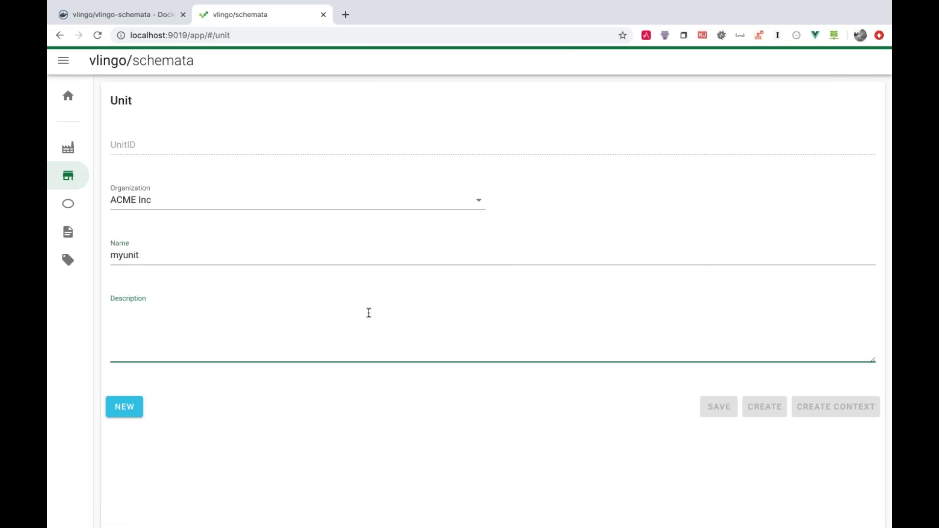
text(.)
click(763, 407)
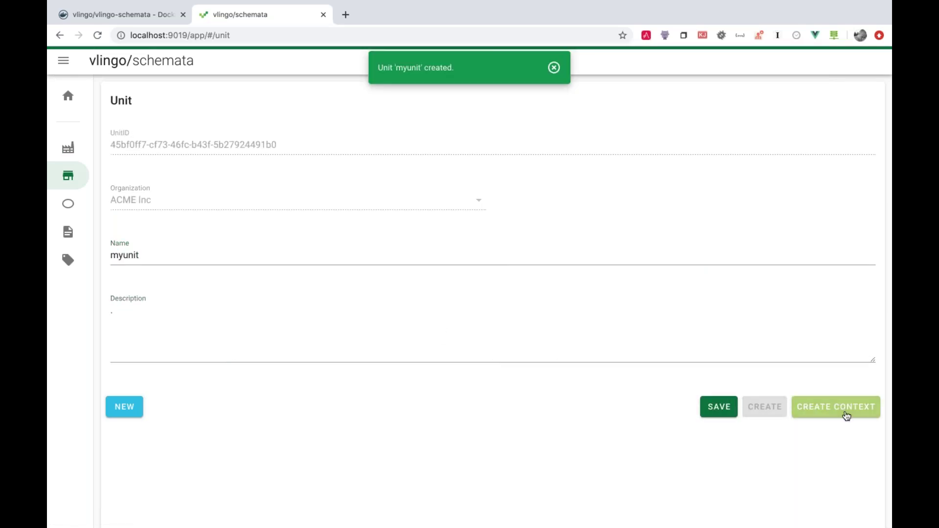
Create a context in myunit with the namespace "com.acme.myunit.context1" and "." as its description
click(847, 416)
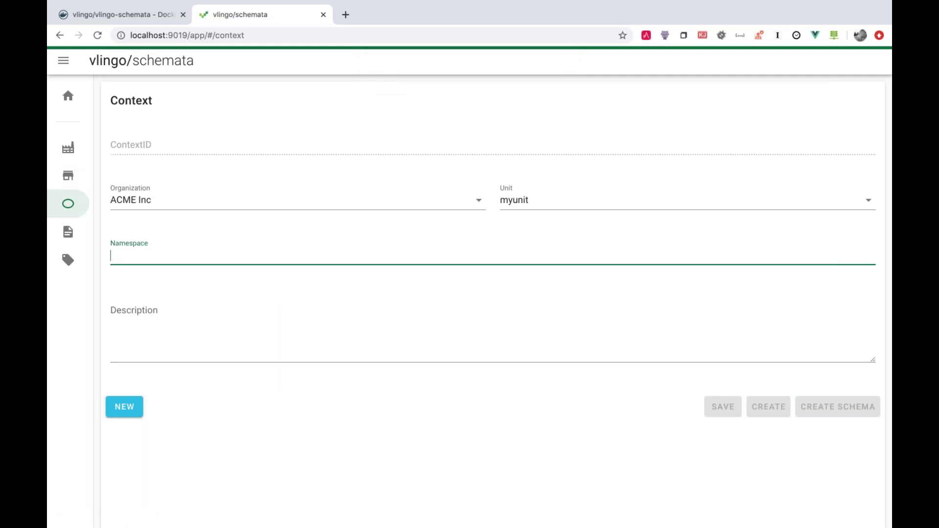
text(com.acme.myunit.context1)
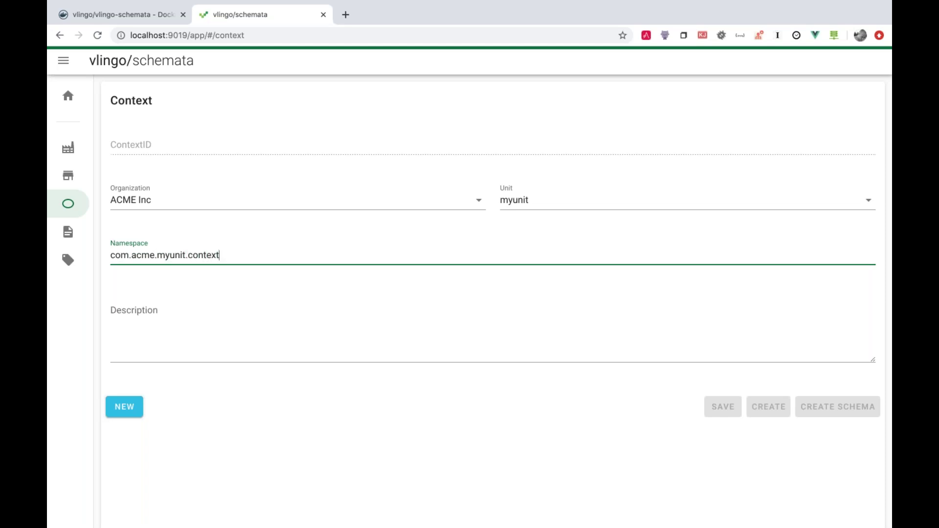
click(216, 311)
text(.)
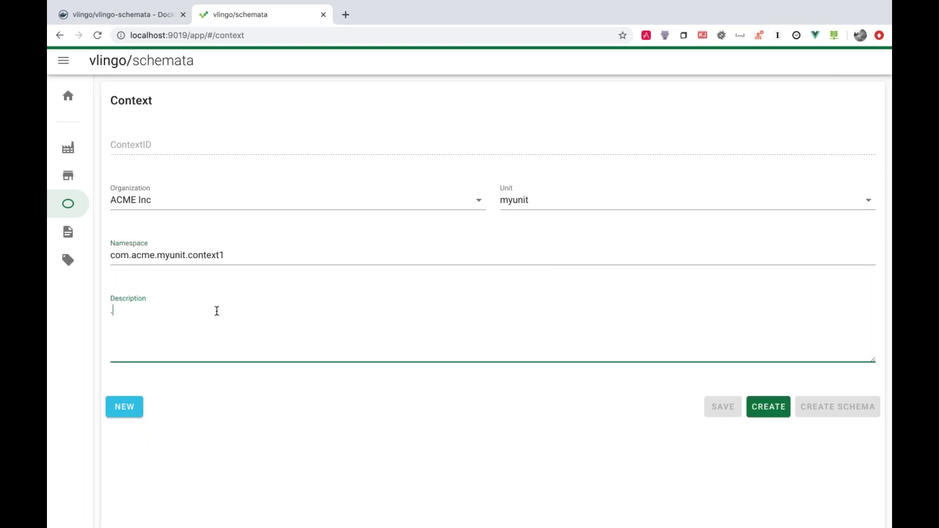
click(769, 416)
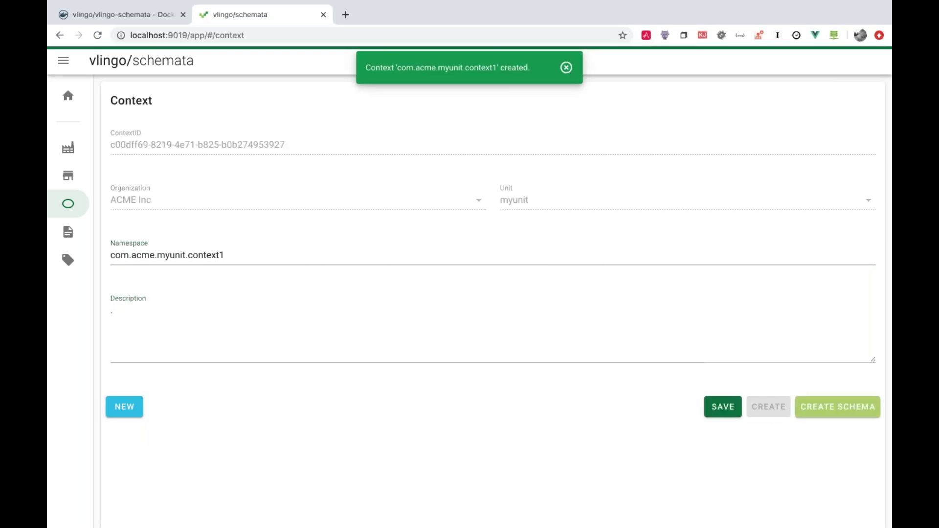
click(399, 329)
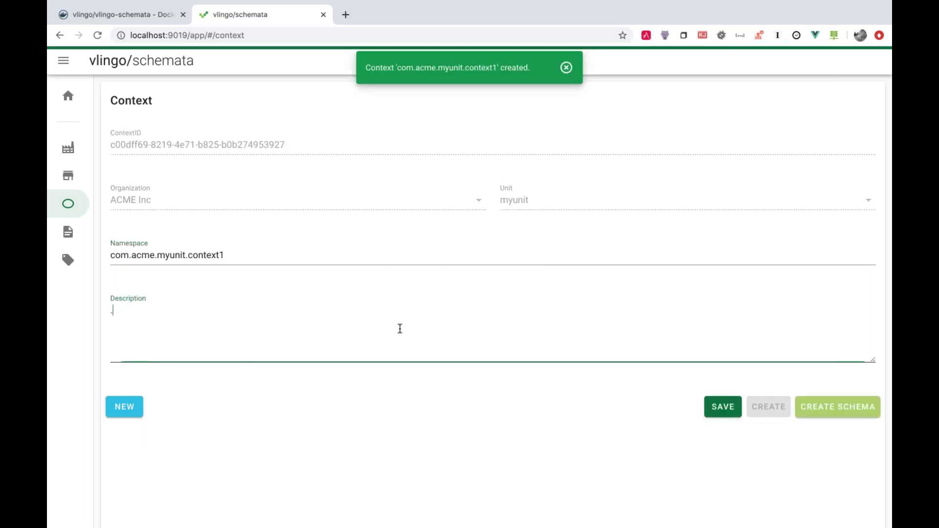
Create a schema named "Foo" in the com.acme.myunit.context1 context with category Event, scope Public and description "."
click(849, 413)
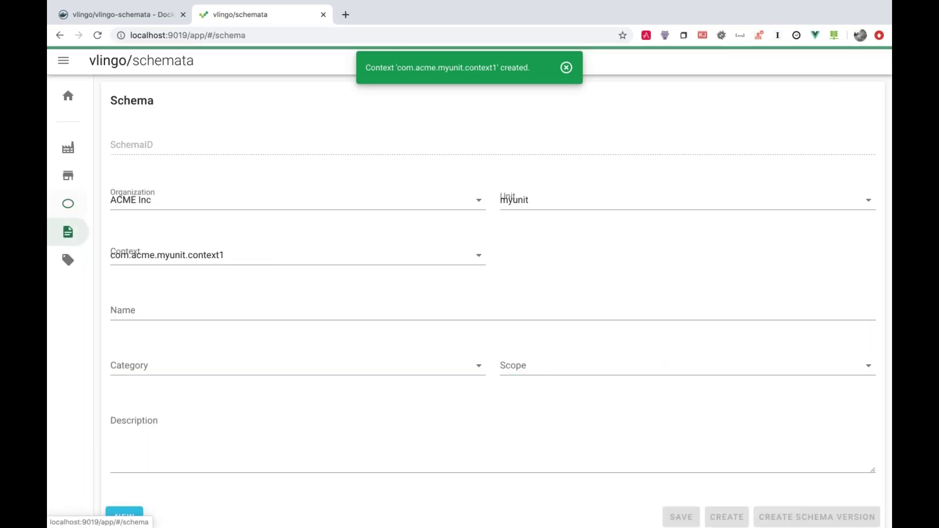
click(474, 320)
text(Foo)
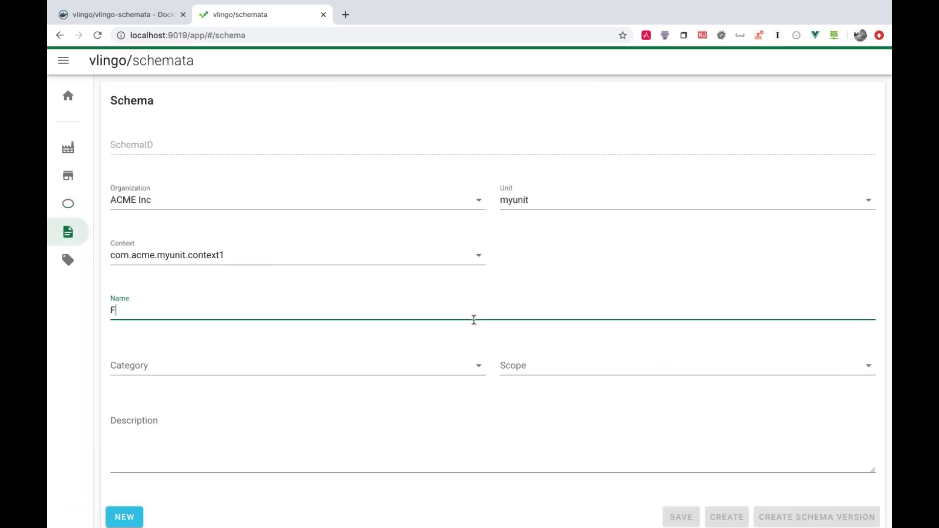
click(429, 368)
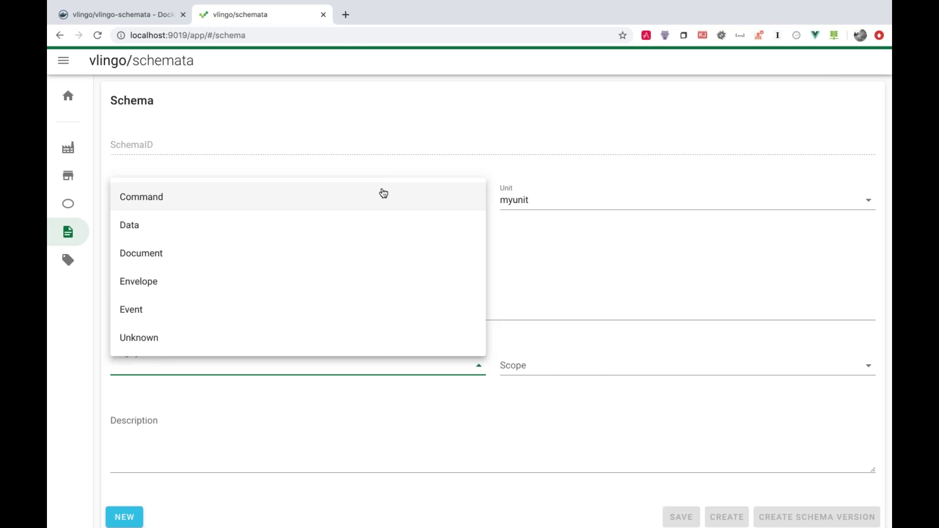
click(258, 313)
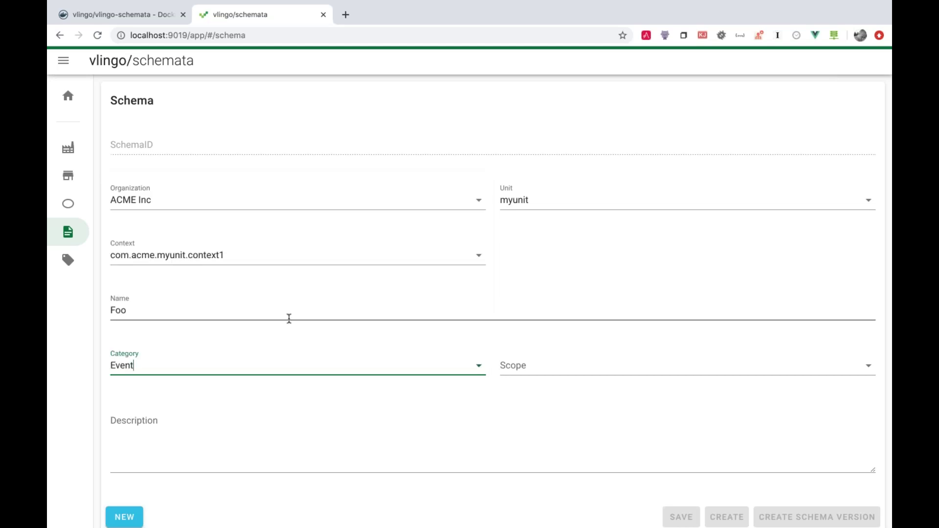
click(546, 363)
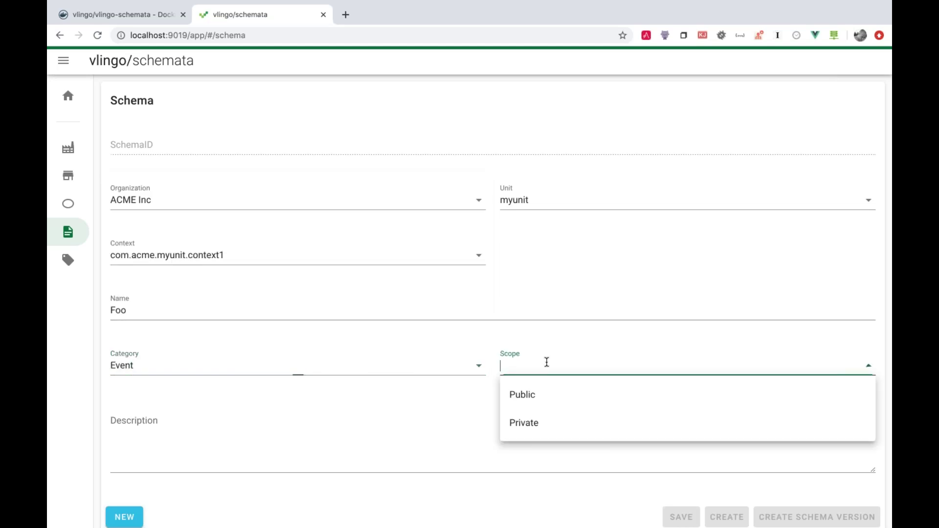
click(560, 403)
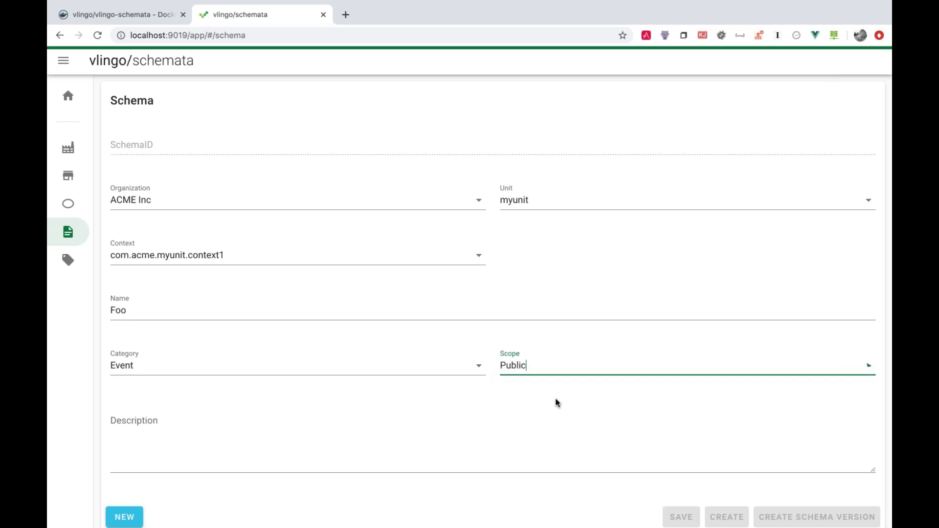
click(366, 453)
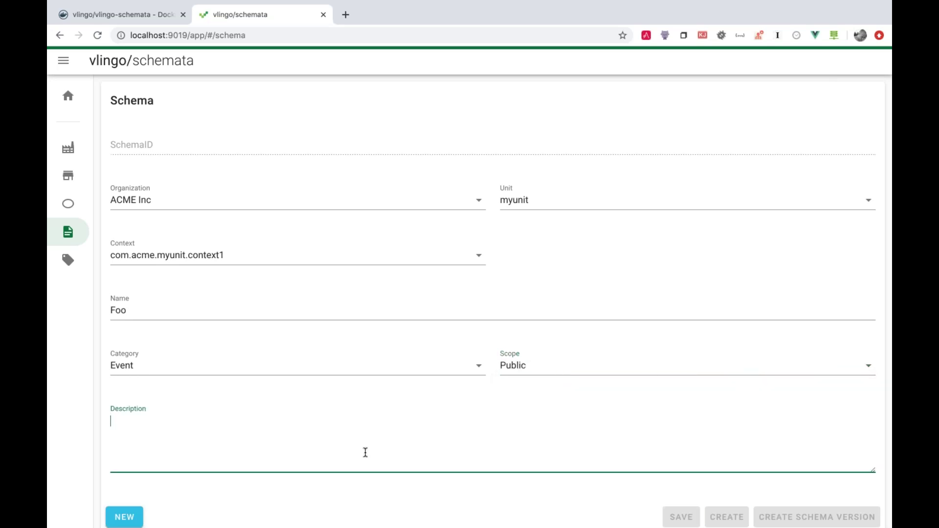
click(727, 515)
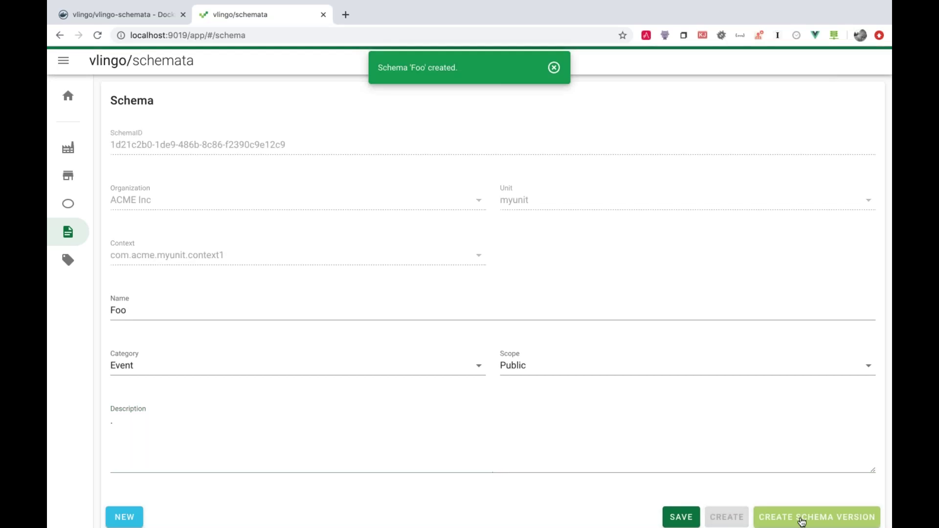
Start a schema version for Foo with previous version 0.0.0 and current version 0.0.1
click(802, 519)
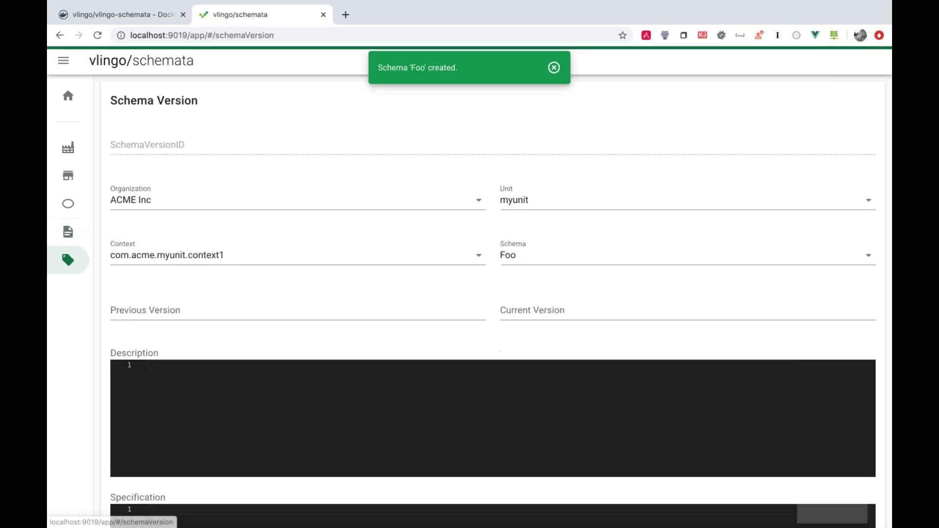
click(421, 302)
text(0.0)
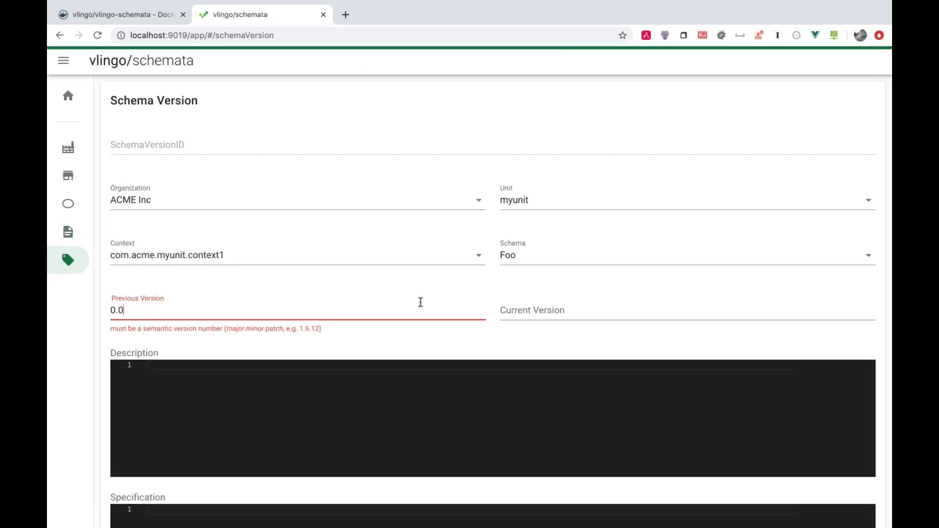
text(.0)
key(Tab)
text(0.01)
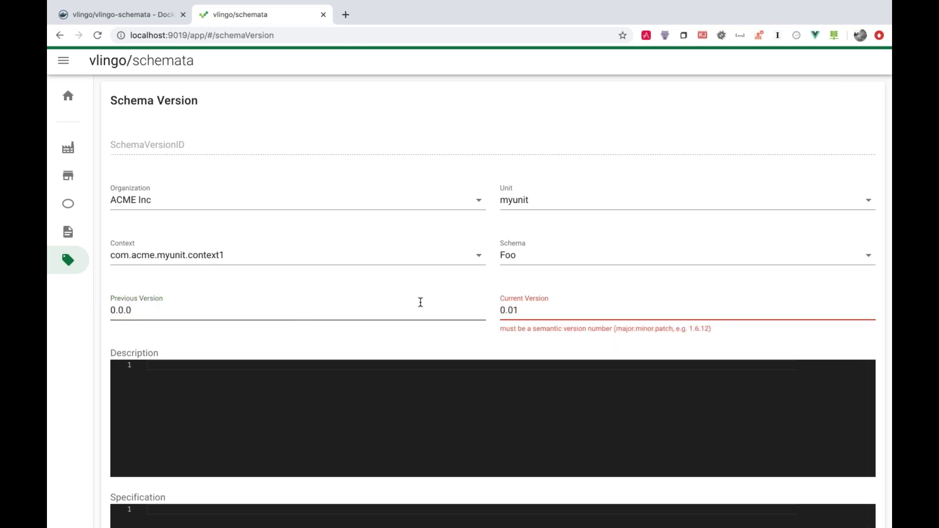
key(BackSpace)
text(.1)
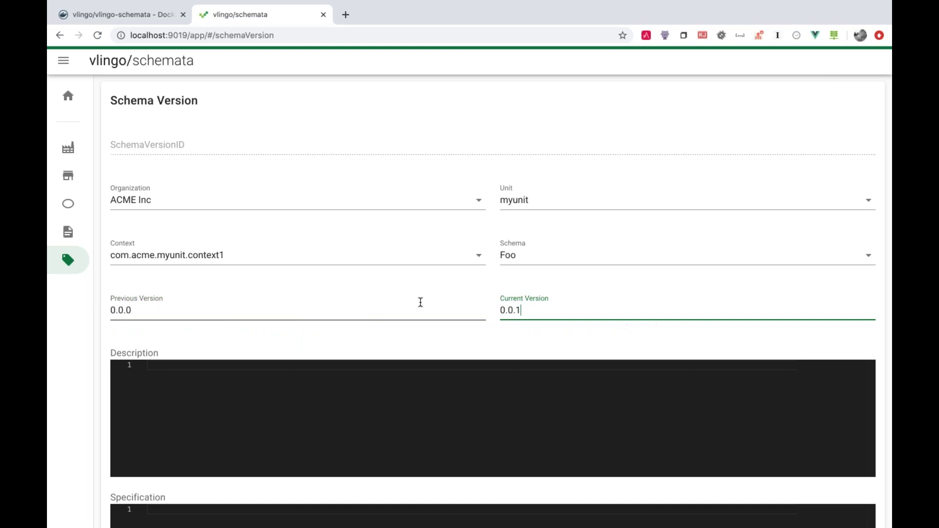
click(281, 383)
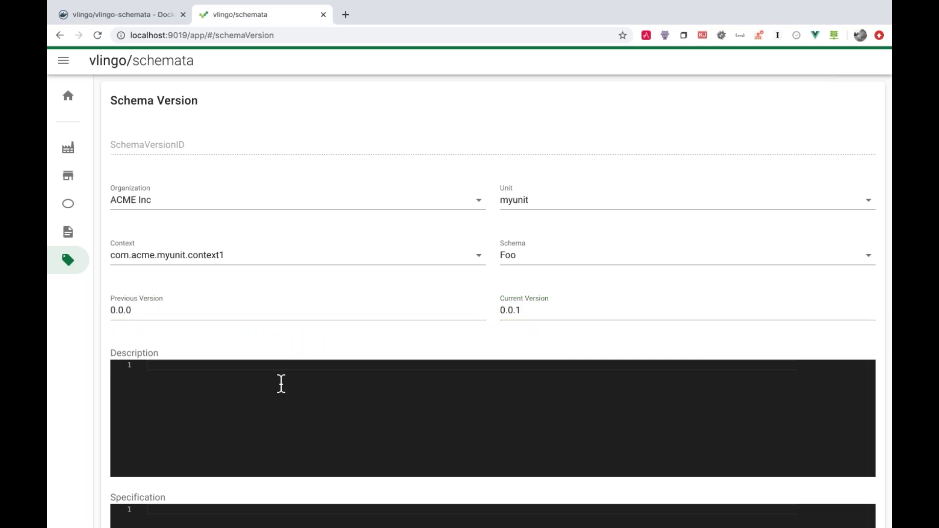
Write a Markdown description with heading "this supports", the line "_mark_**down**", an indented "code sample" block and the quote "> quotes"
scroll(281, 381, down, 2)
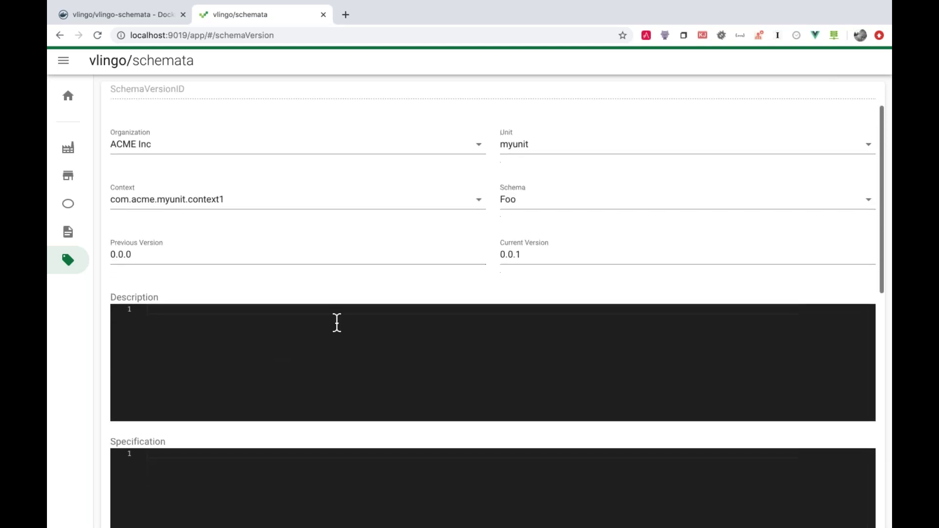
text(#)
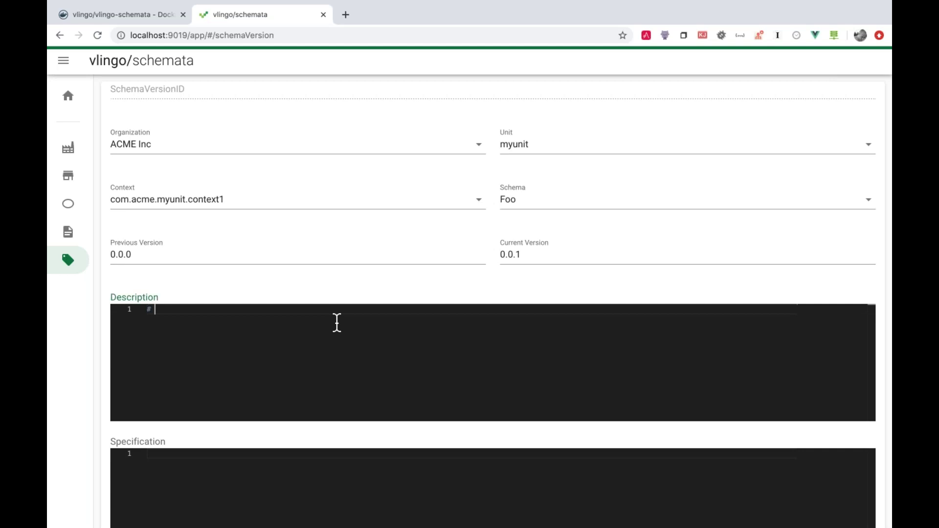
text( this supports)
key(Return)
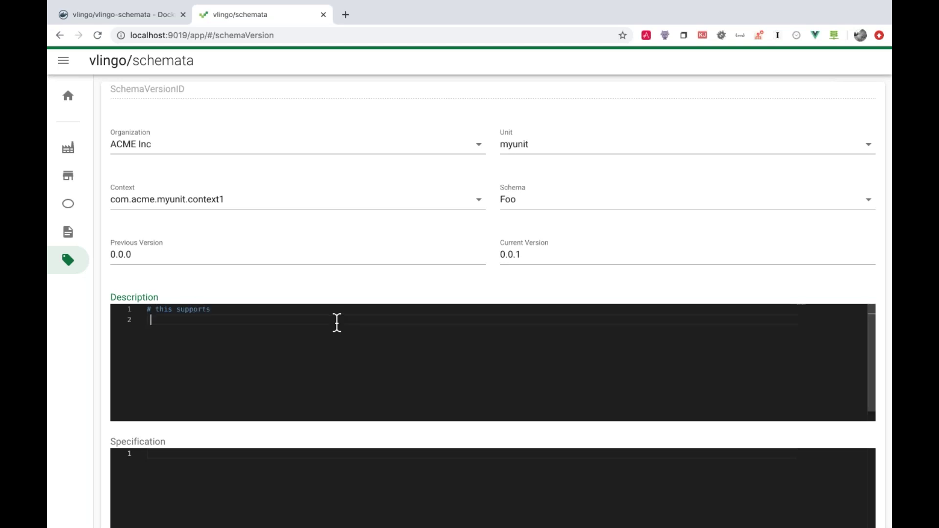
key(Return)
text(_mark_**down**)
key(Return)
key(Return)
key(BackSpace)
key(Return)
text(code a)
text(ample)
key(Return)
key(Return)
text(> quotes)
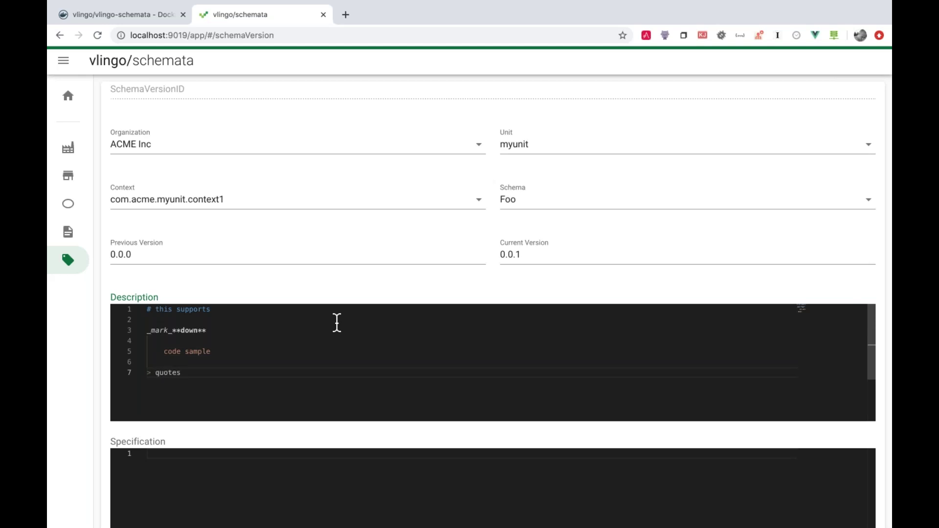
scroll(322, 357, down, 2)
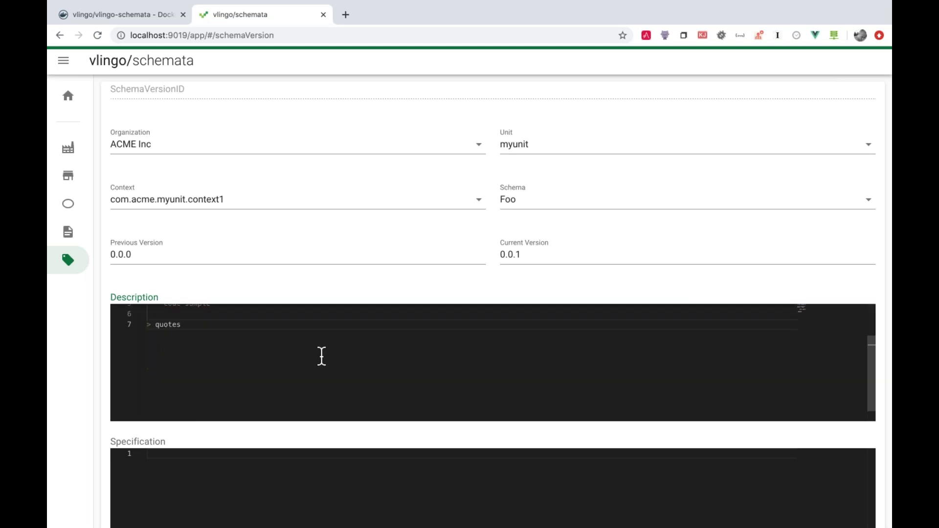
scroll(322, 353, up, 2)
scroll(339, 287, down, 2)
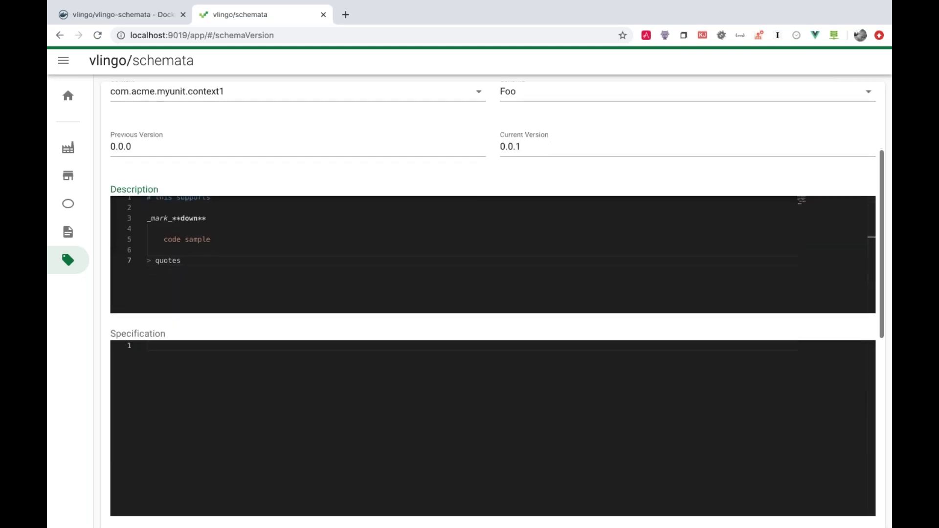
Specify event Foo with the field string bar = "baz" and create the schema version
click(328, 346)
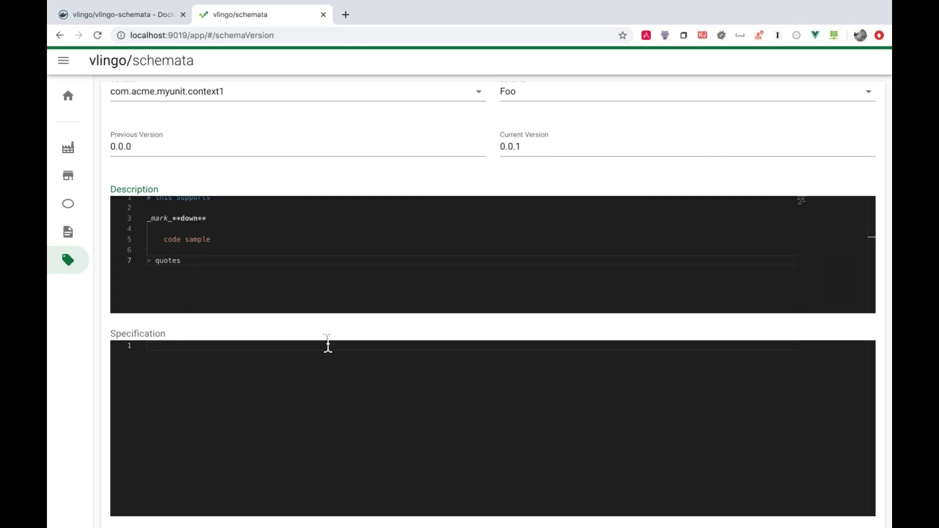
text(e)
text(vent Foo {)
key(Return)
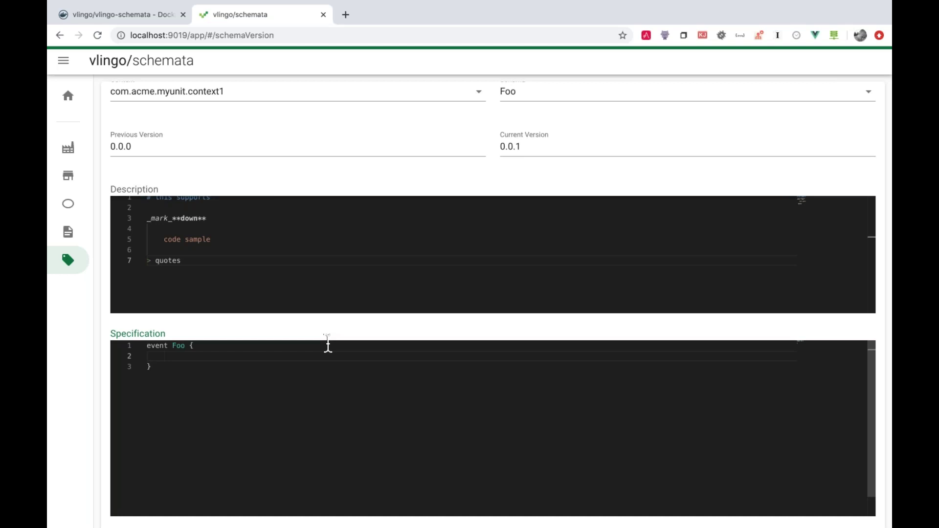
text(string bar = "baz)
scroll(399, 307, down, 1)
scroll(399, 307, down, 1)
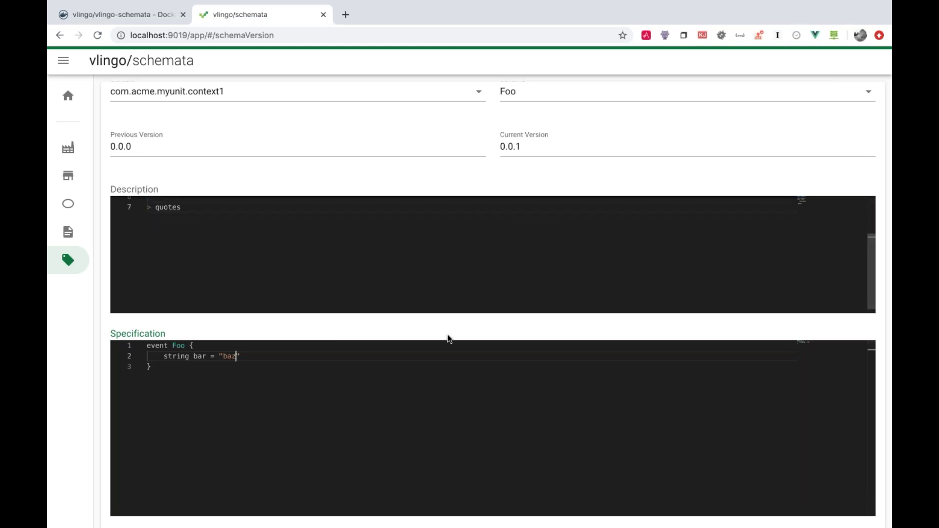
scroll(447, 335, down, 1)
click(842, 507)
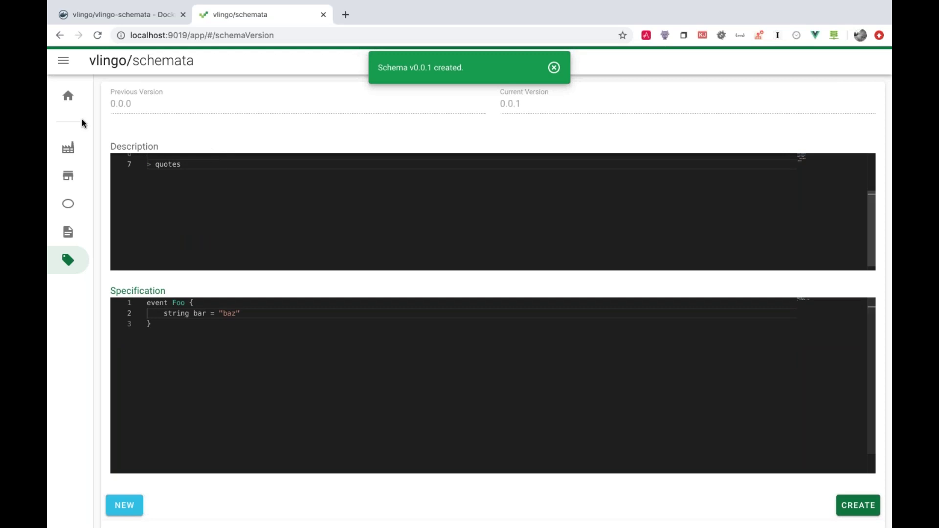
Browse the schema overview through ACME Inc, myunit and com.acme.myunit.context1 to Foo and open its version 0.0.1
mouse_move(69, 116)
click(101, 96)
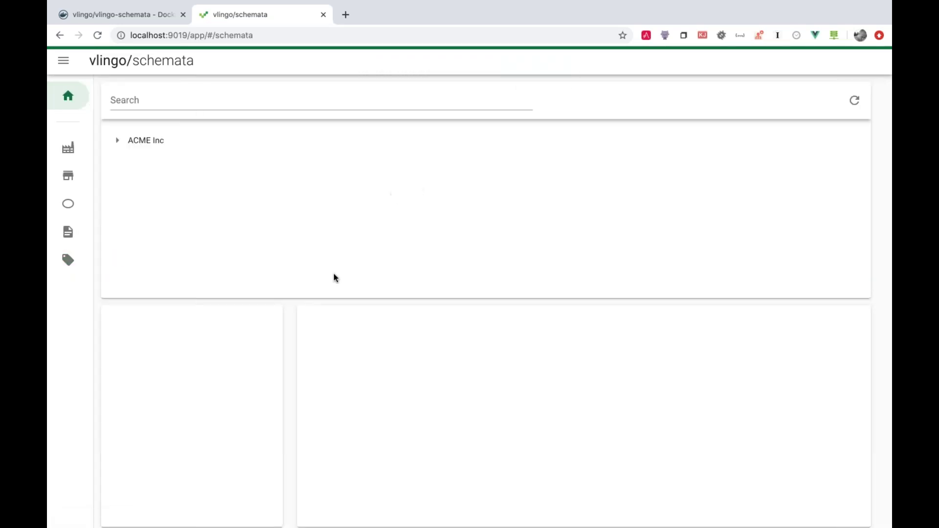
click(118, 142)
click(131, 165)
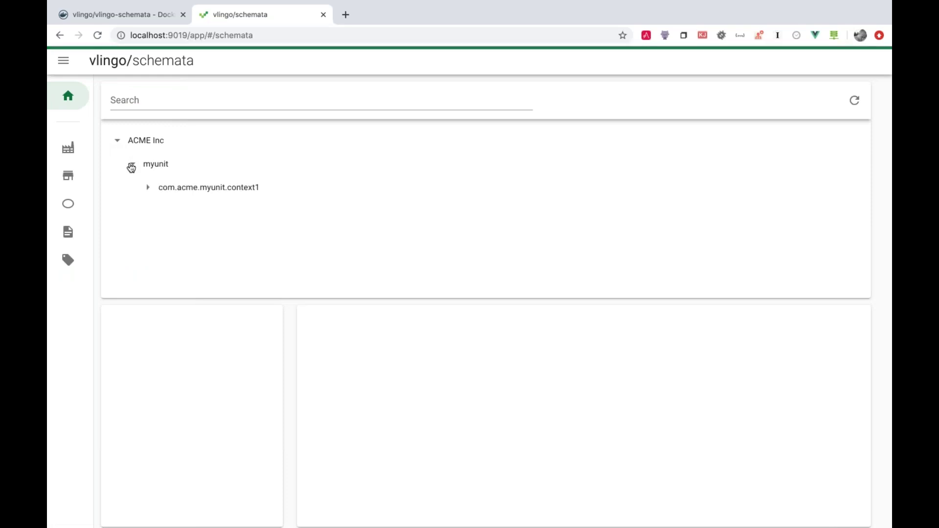
click(149, 189)
click(188, 211)
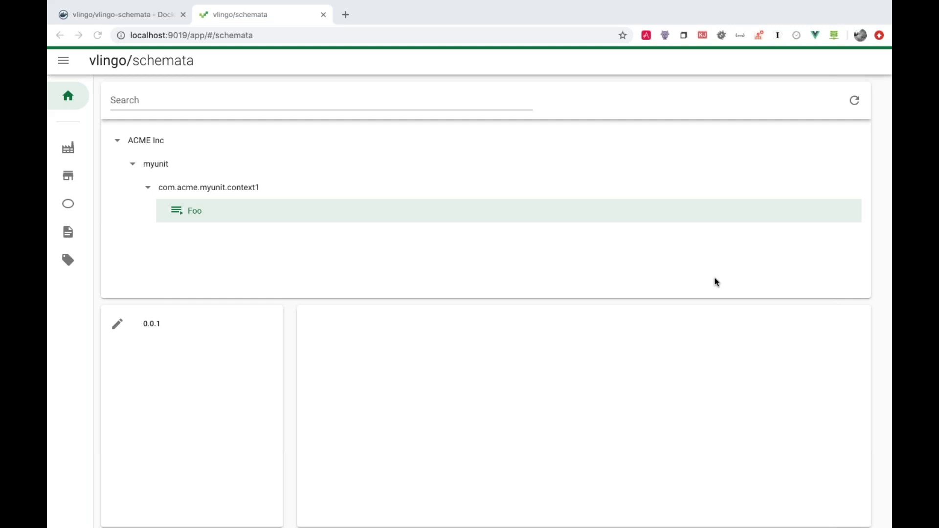
click(160, 325)
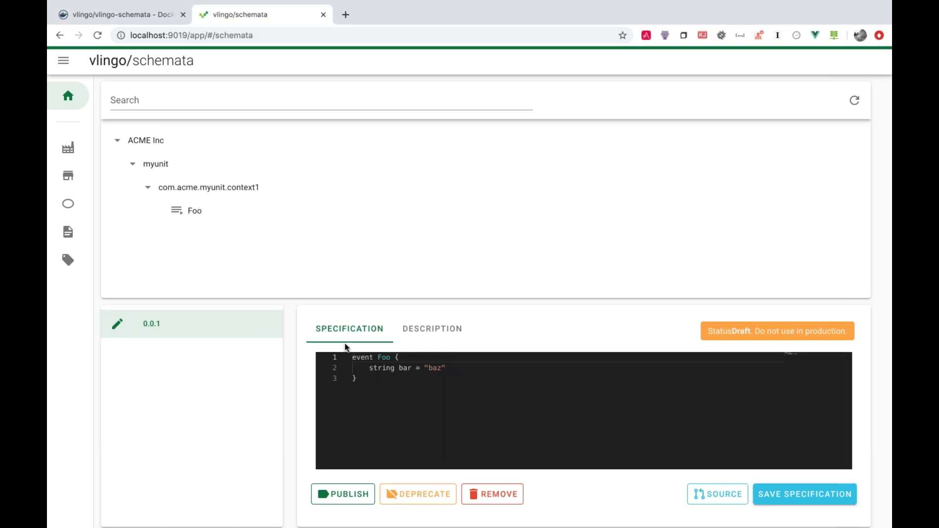
Preview the rendered Markdown description of Foo version 0.0.1 and close the preview
click(440, 335)
click(693, 495)
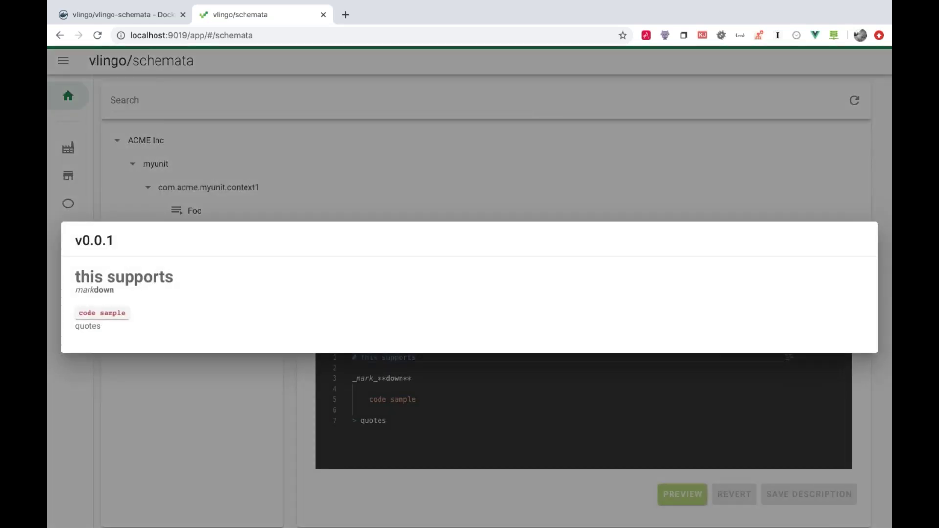
click(637, 428)
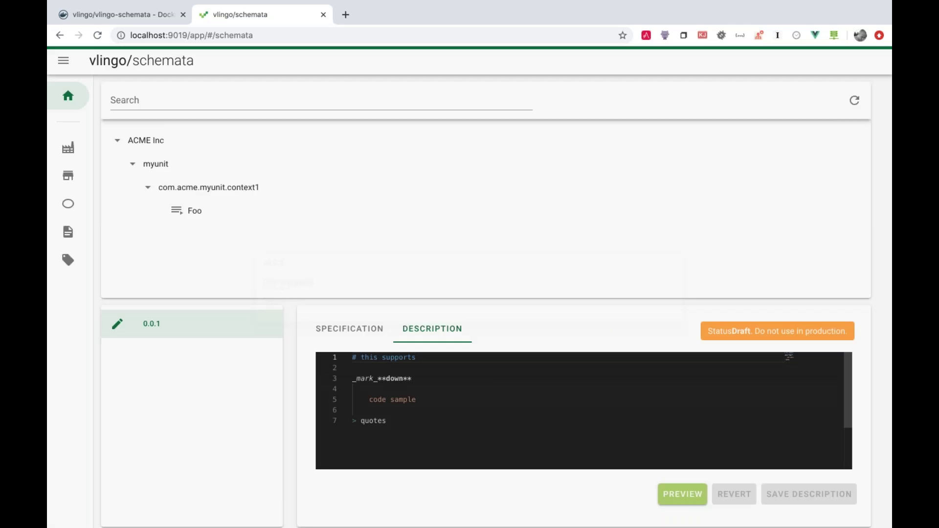
View the source code generated from Foo's 0.0.1 specification, select all of it and close the view
click(360, 328)
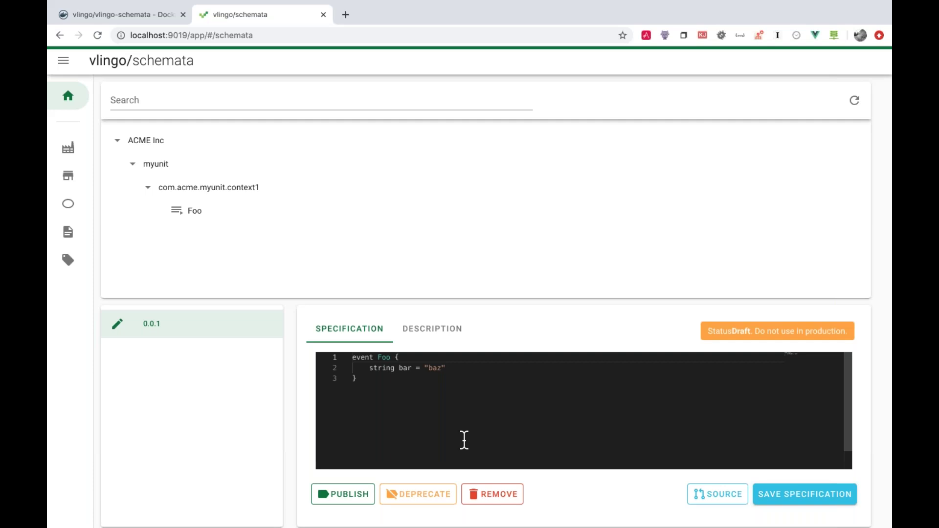
click(724, 497)
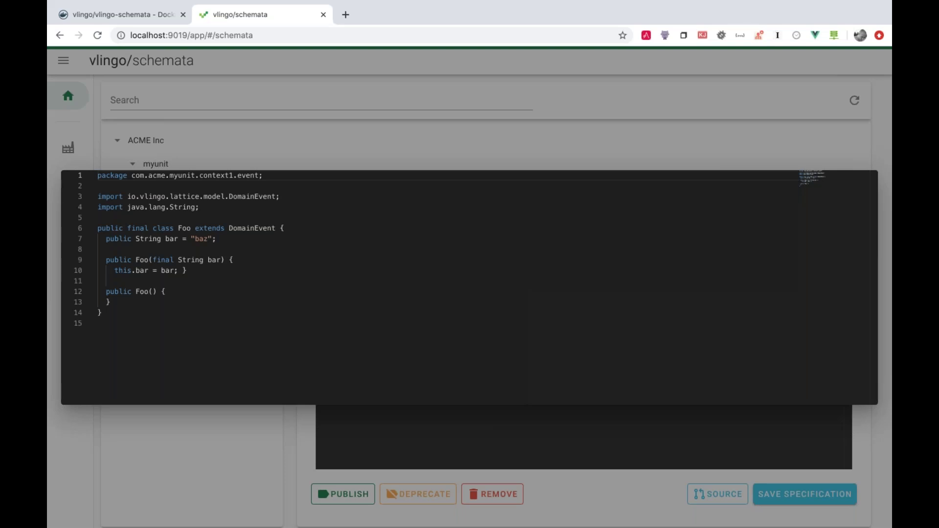
click(450, 343)
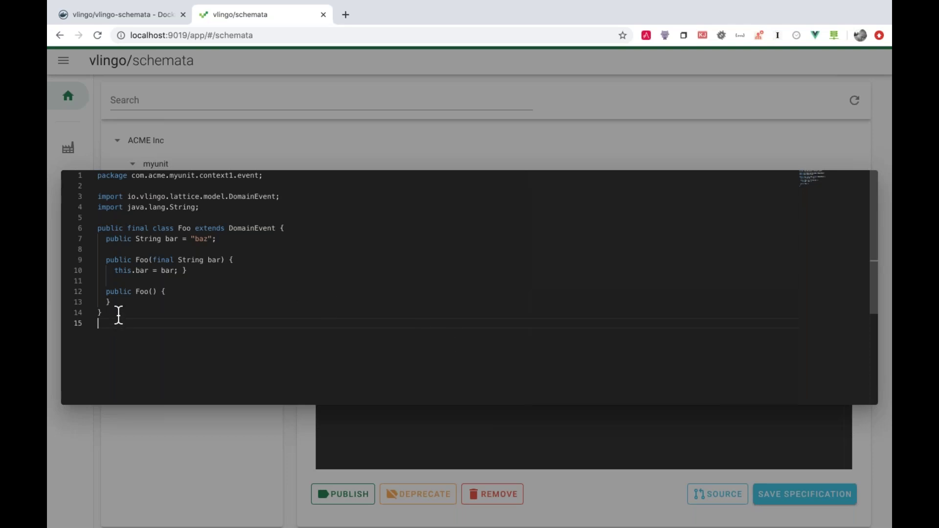
key(super+a)
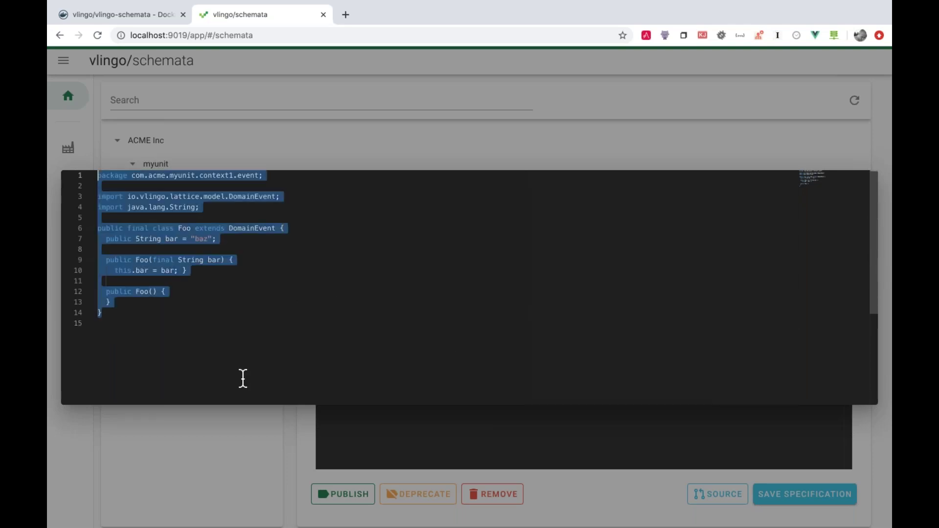
click(438, 142)
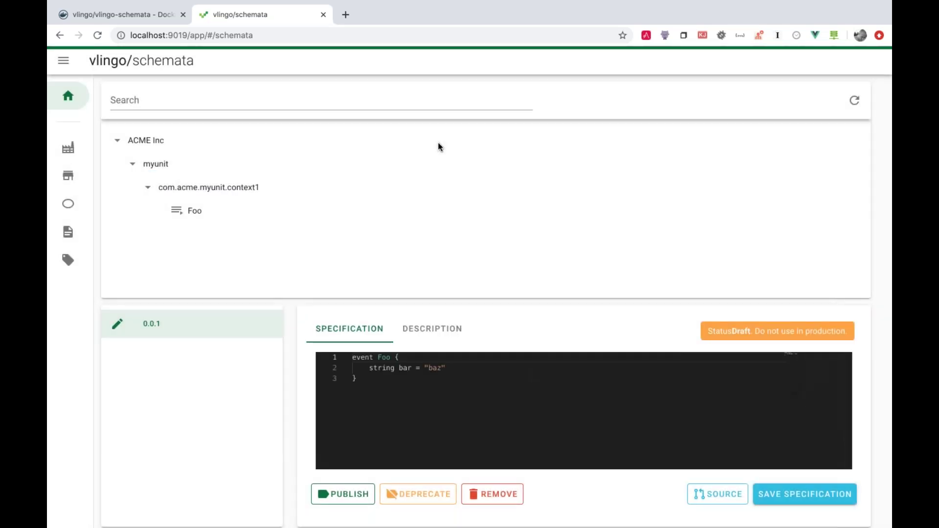